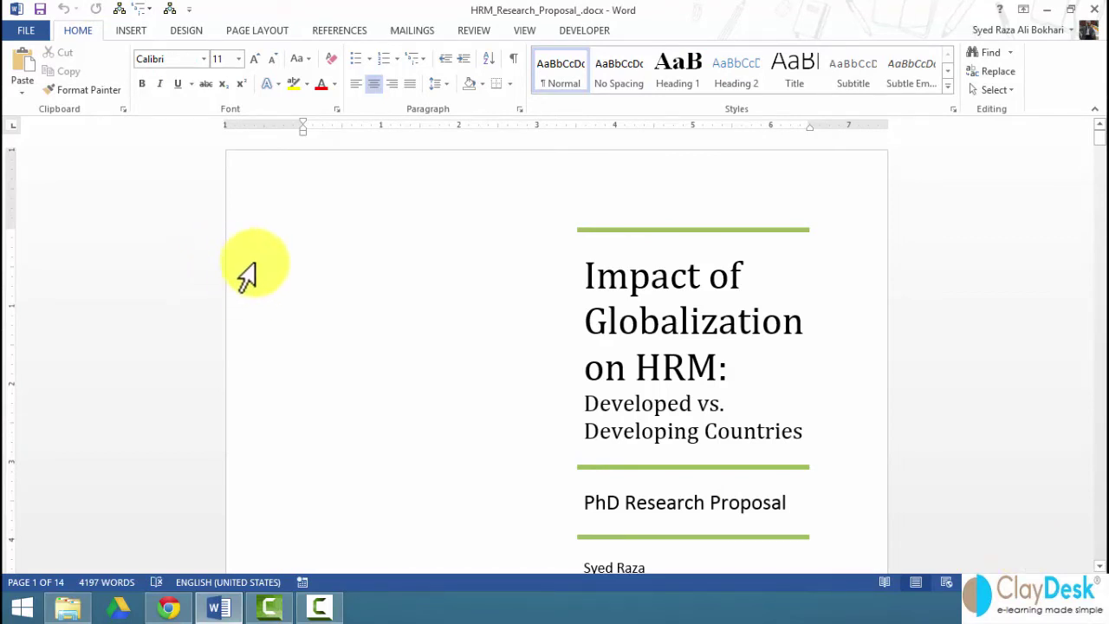
Open the Info page's Check for Issues menu to reach Check Accessibility.
scroll(247, 273, down, 15)
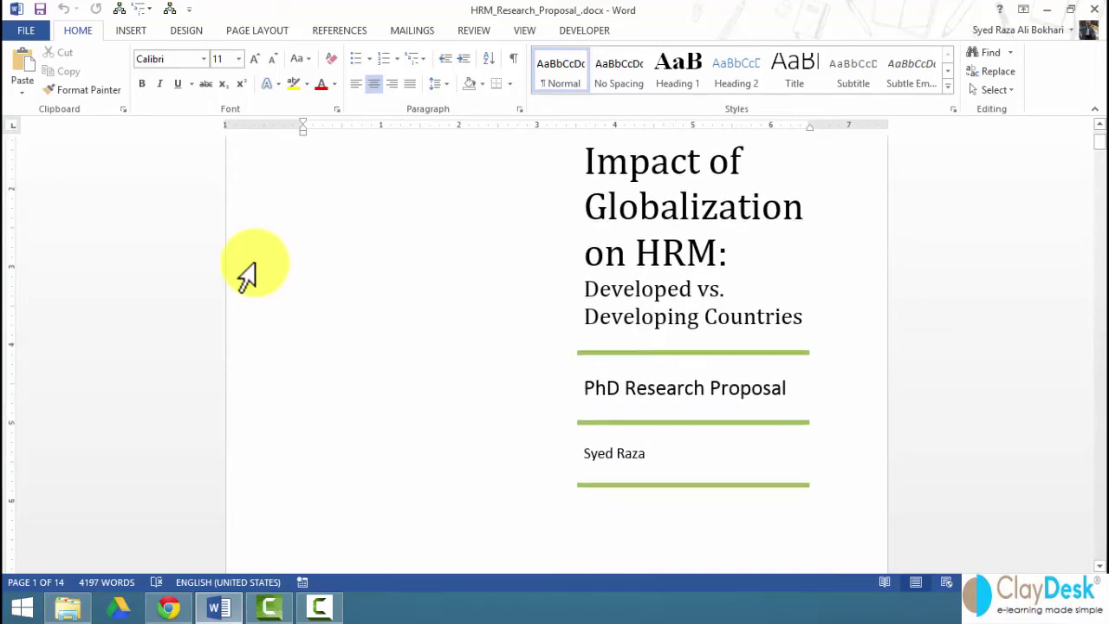
scroll(340, 278, down, 8)
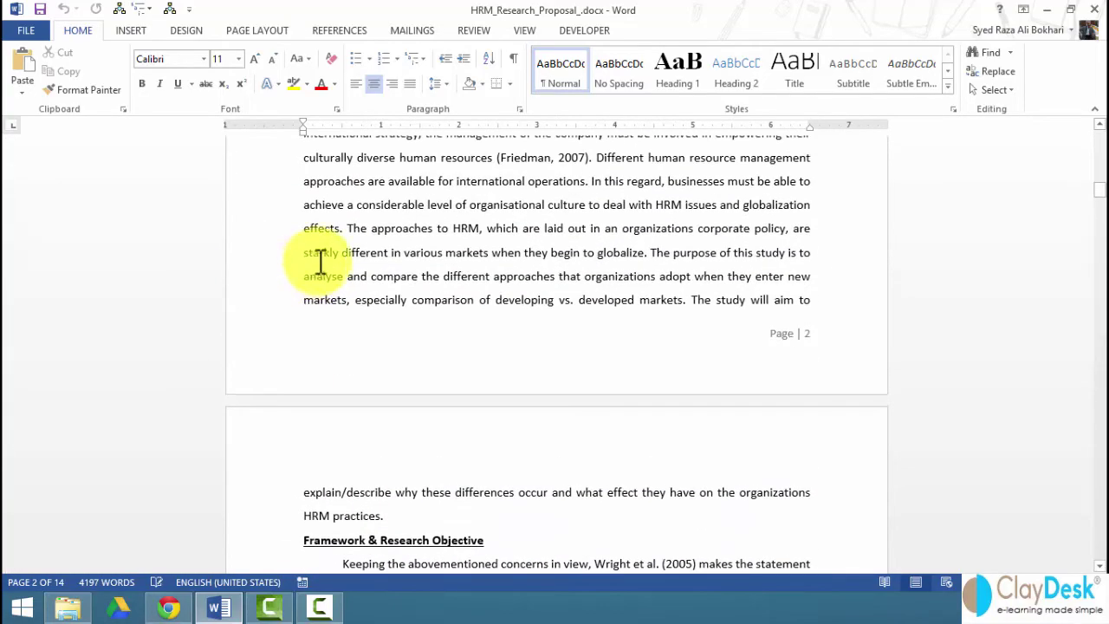
scroll(337, 265, up, 5)
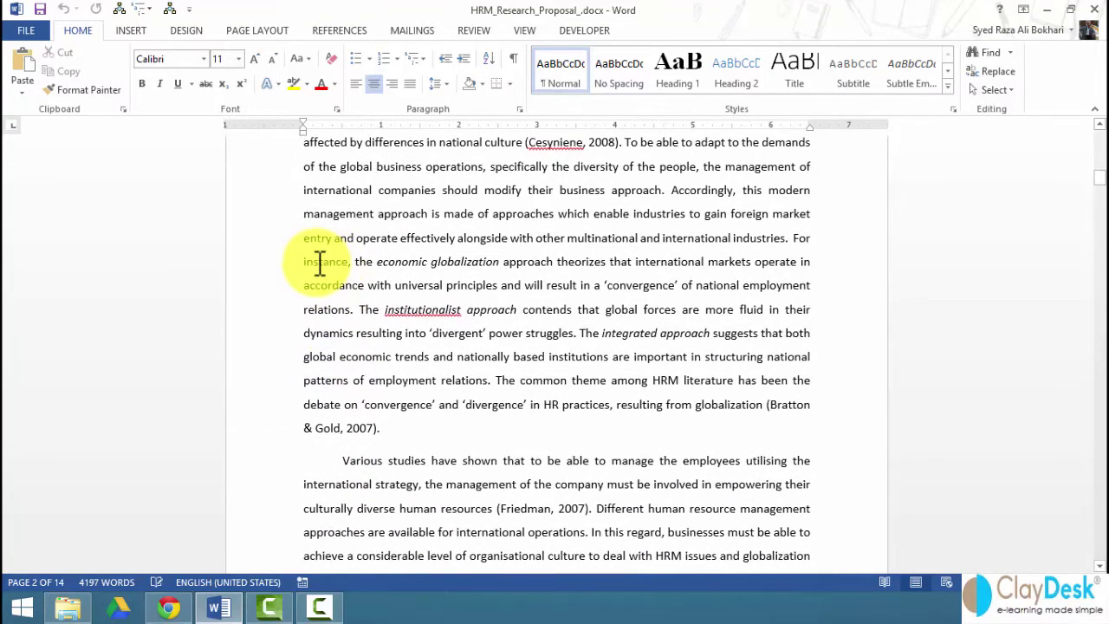
scroll(335, 264, up, 5)
scroll(375, 286, down, 9)
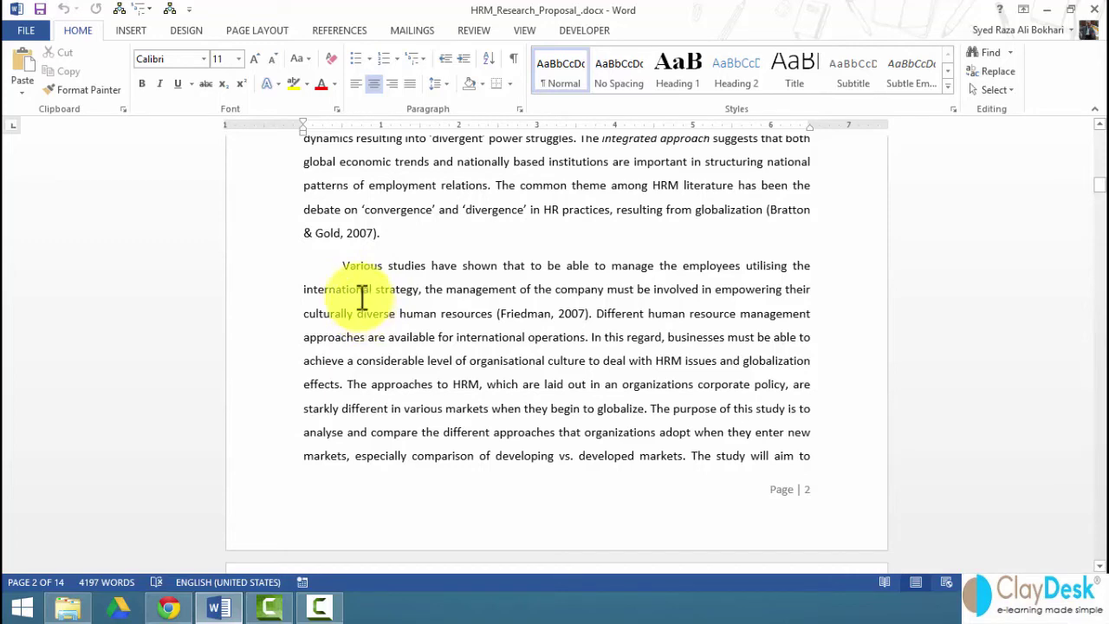
scroll(364, 291, up, 6)
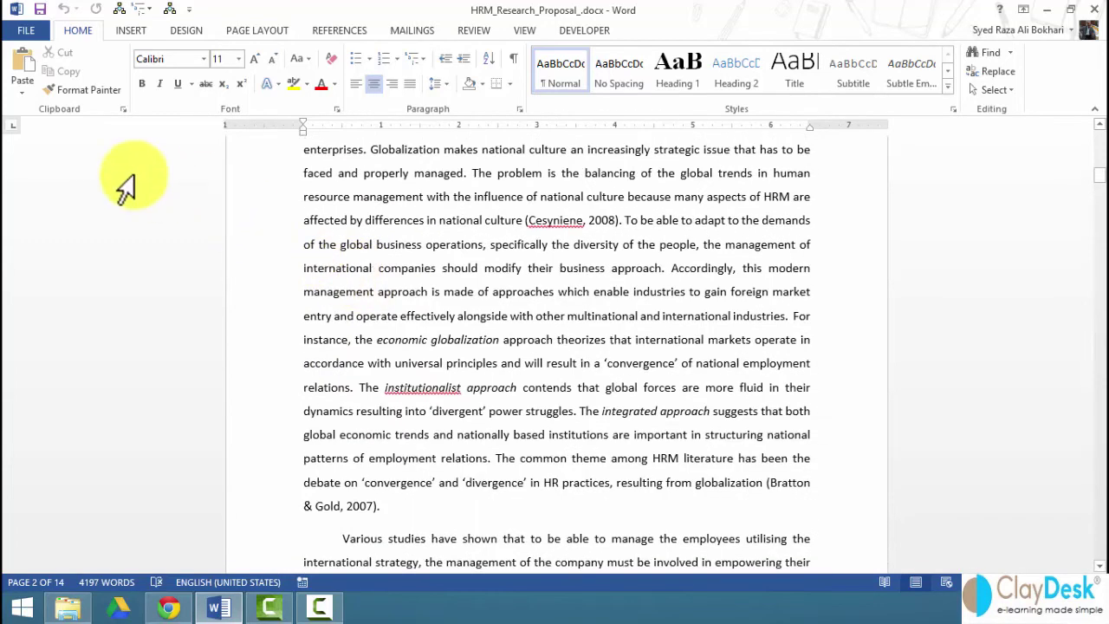
click(12, 31)
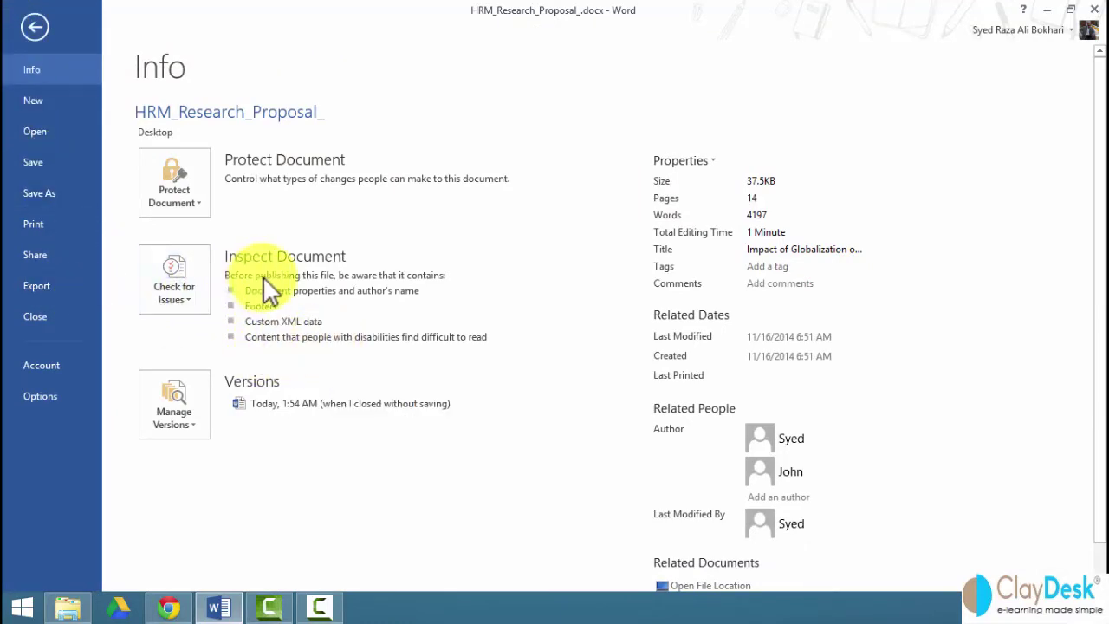
click(194, 305)
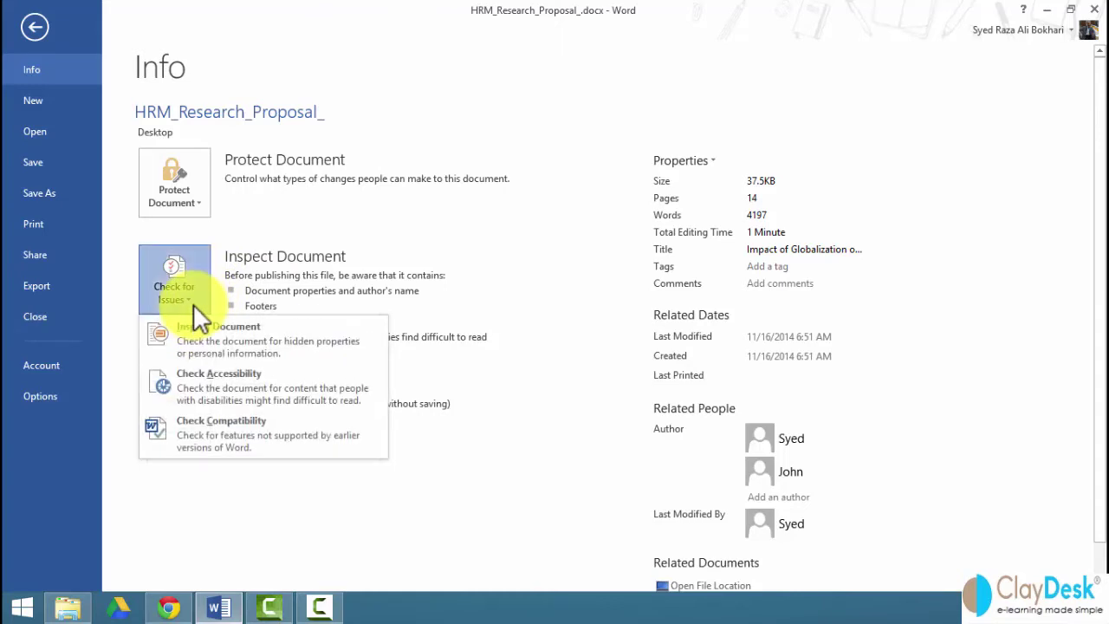
Run Check Accessibility, widen its pane, and go to the first Infrequent Headings location.
click(318, 387)
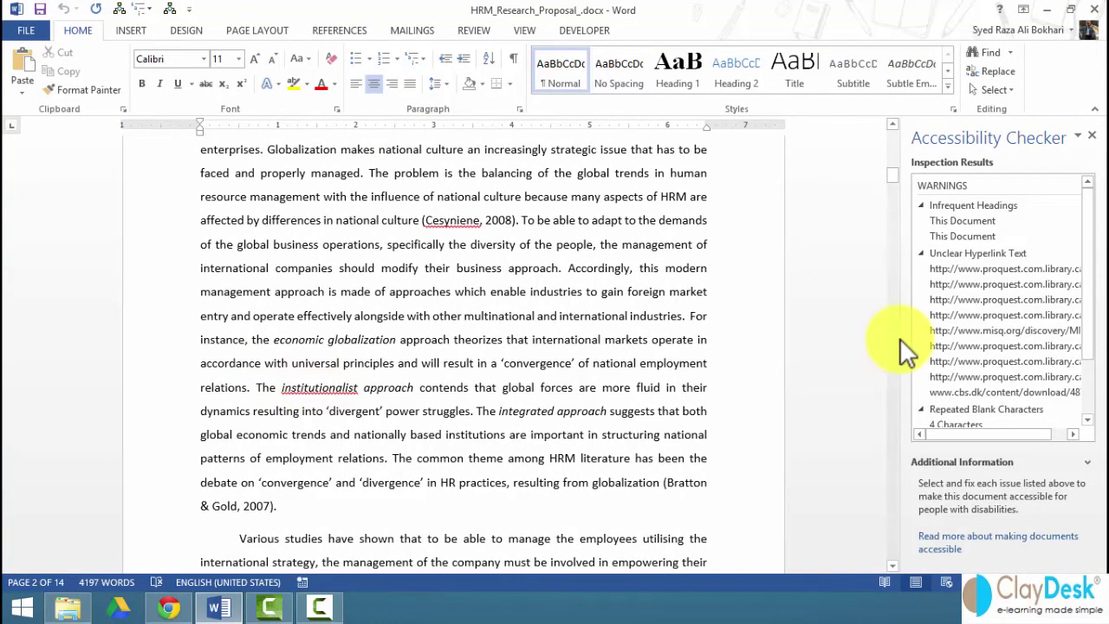
drag(883, 341, 713, 361)
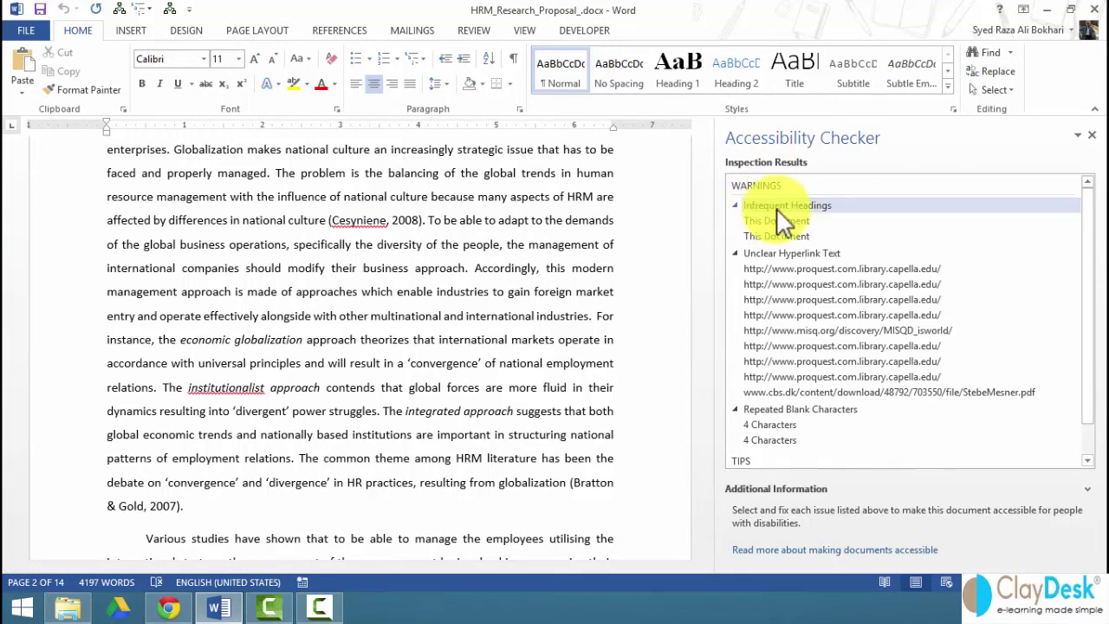
double_click(776, 208)
double_click(776, 208)
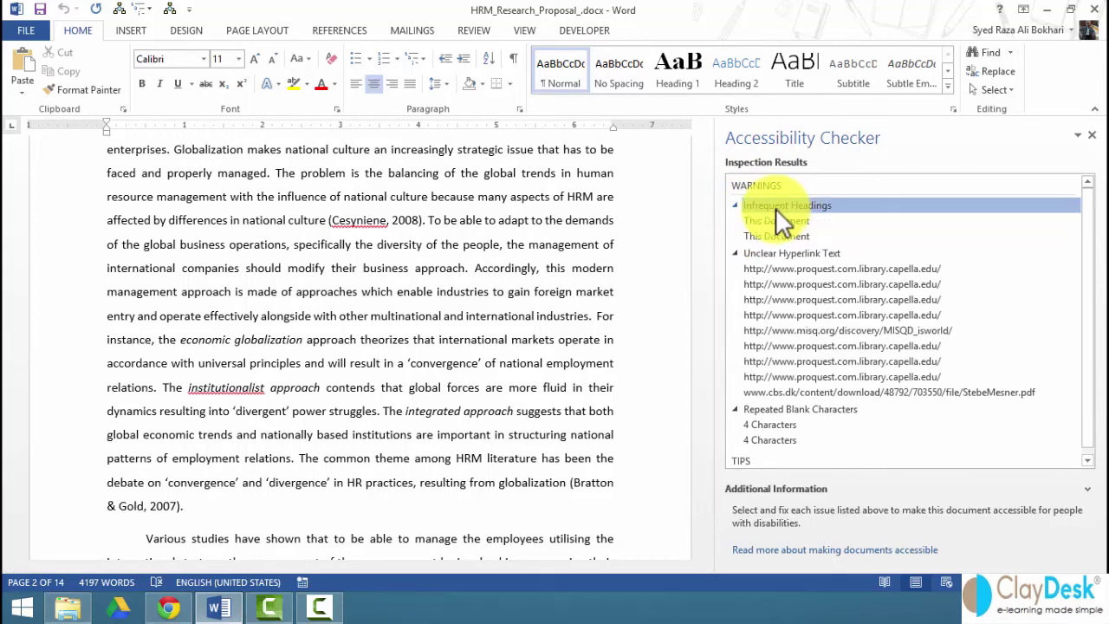
click(764, 222)
click(785, 221)
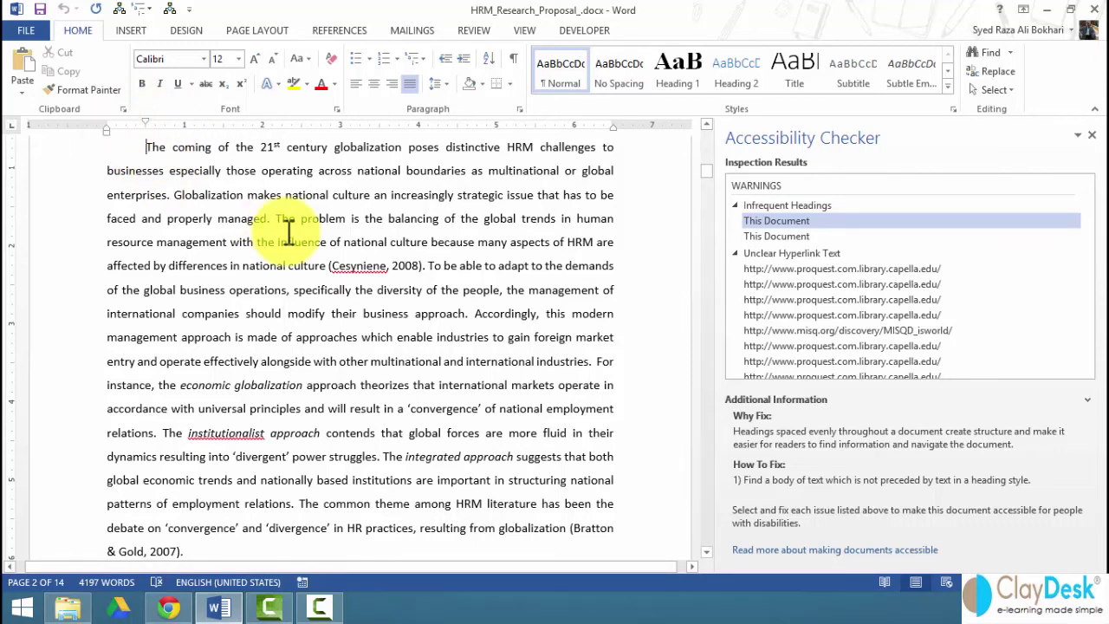
Remove the first-line indent from the Introduction's opening paragraph.
scroll(288, 231, up, 1)
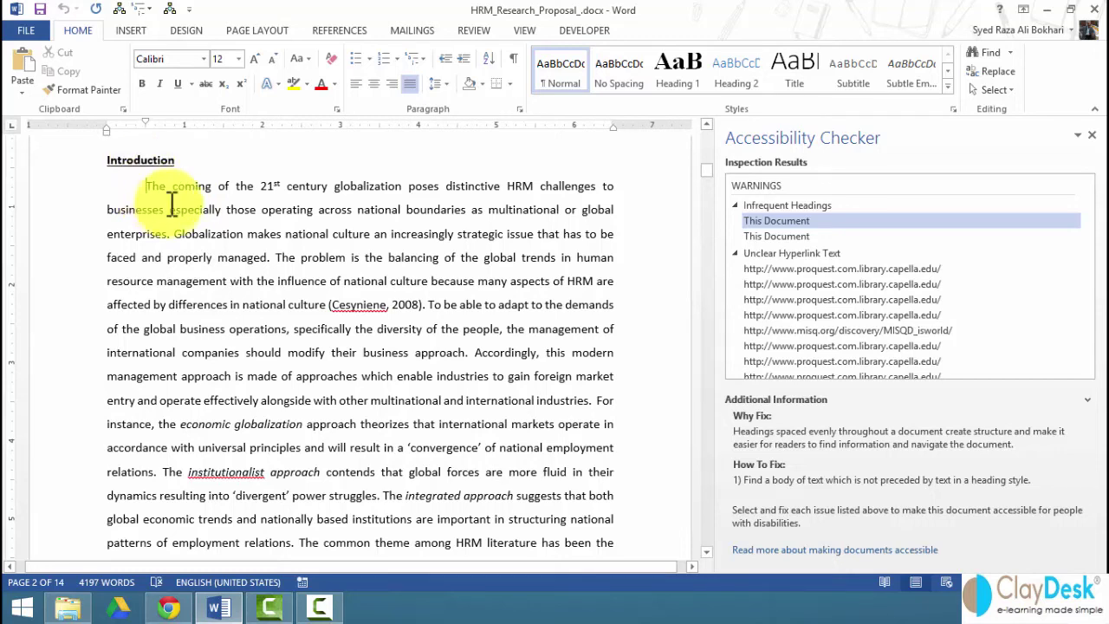
click(806, 221)
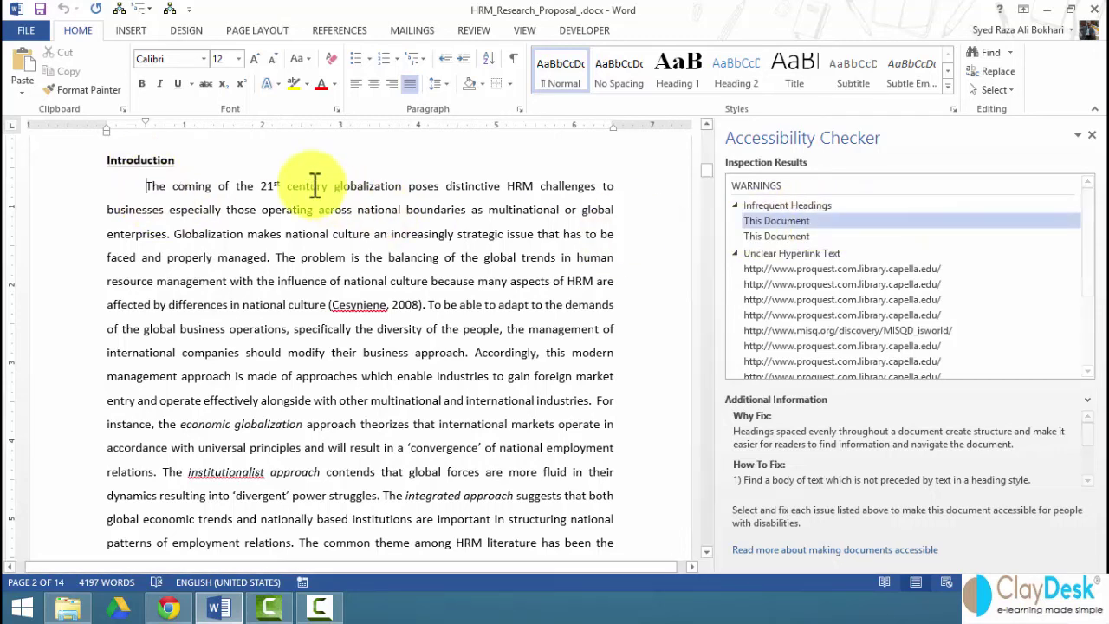
click(152, 188)
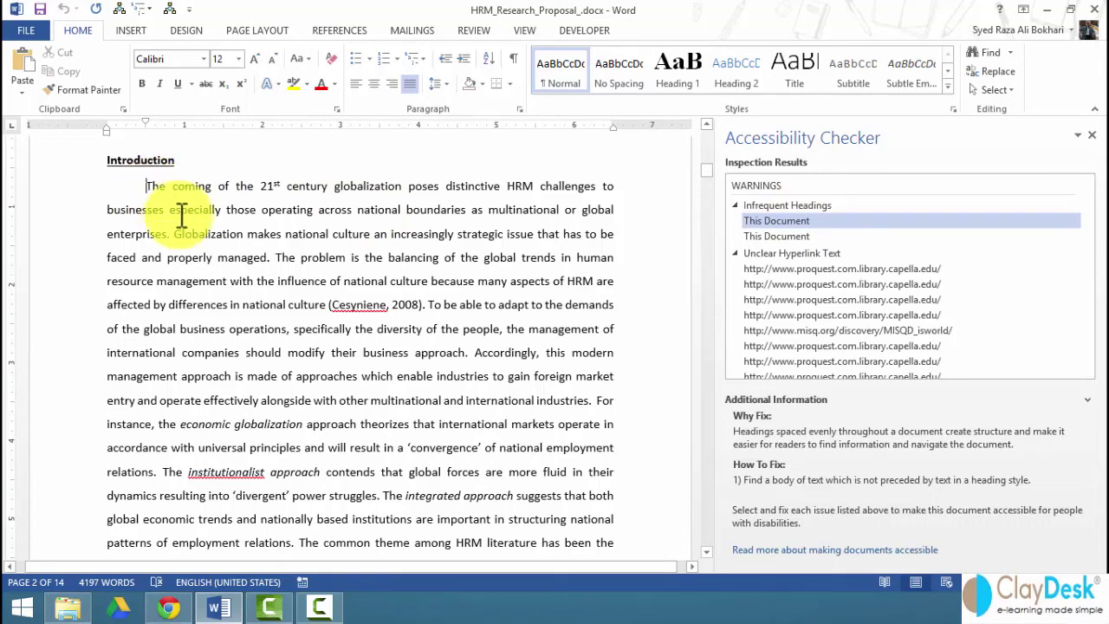
key(BackSpace)
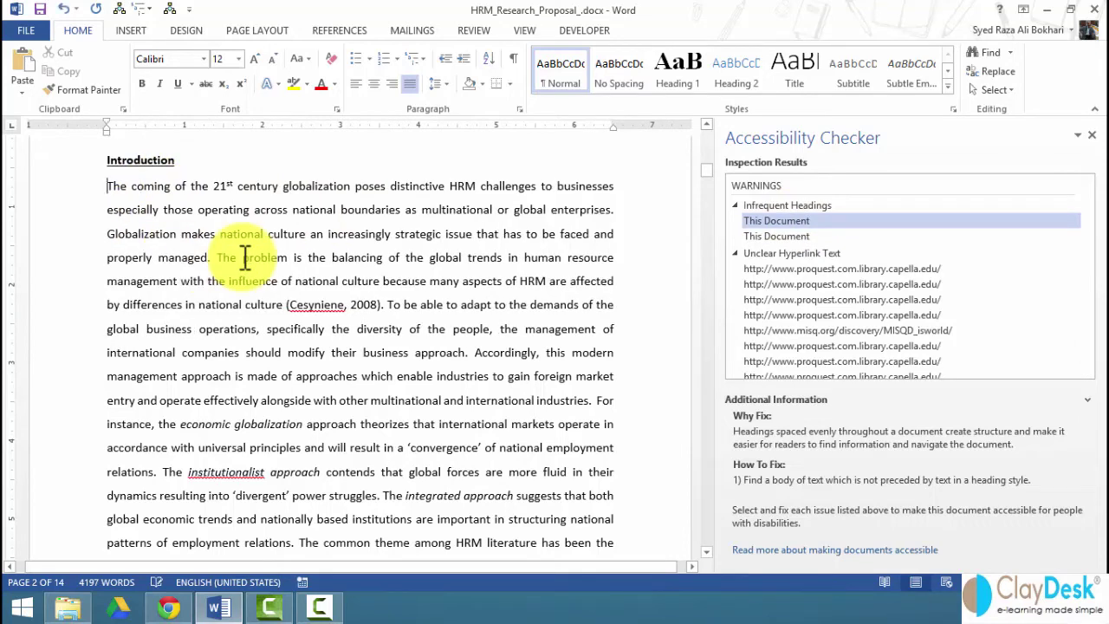
On page 6, remove the indents before the Globalization and Human resource management paragraphs.
click(760, 237)
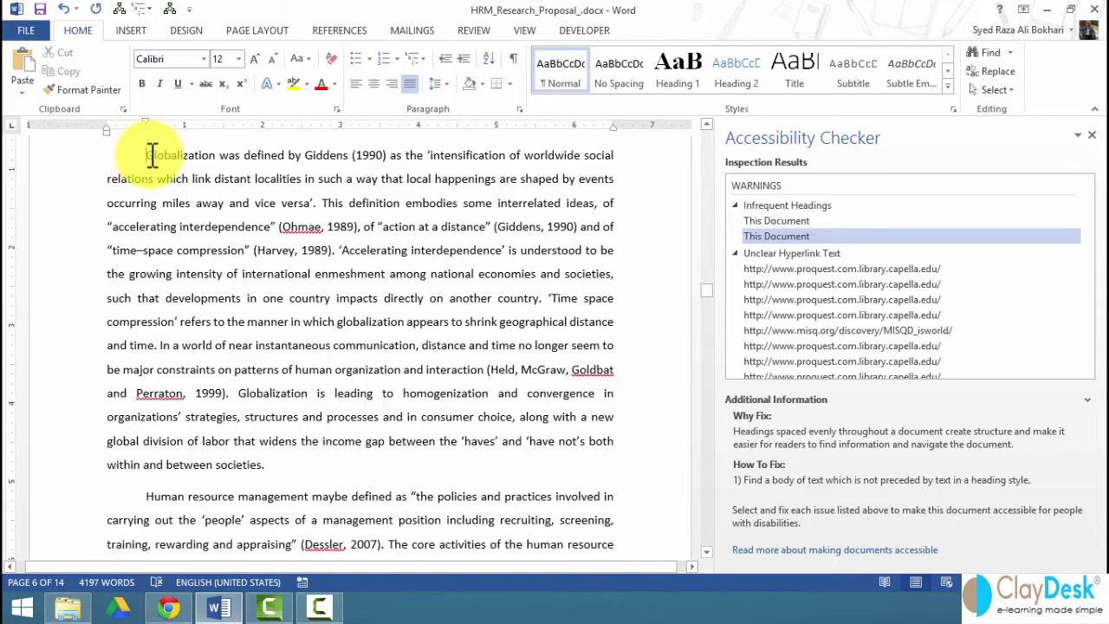
key(BackSpace)
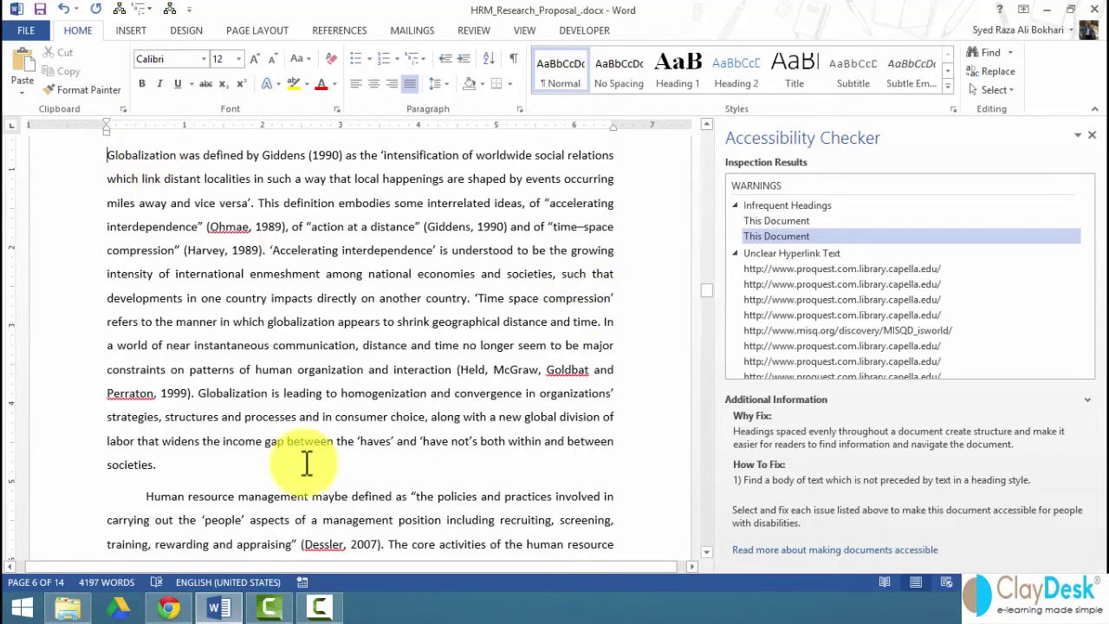
click(143, 499)
key(BackSpace)
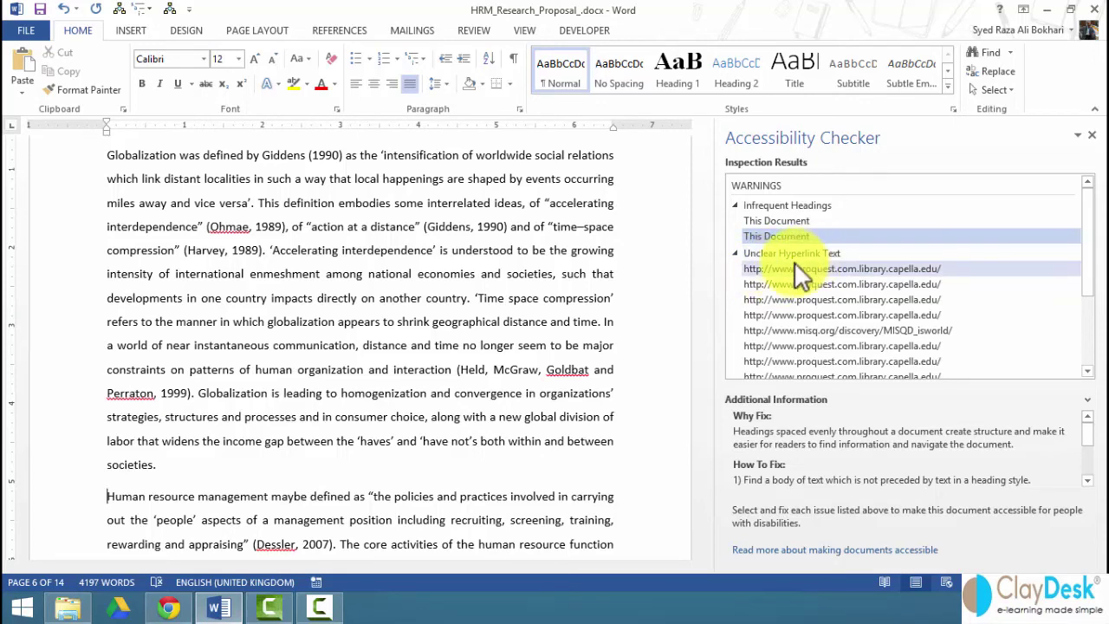
Step through the Unclear Hyperlink Text warnings for the proquest and misq reference links.
click(769, 271)
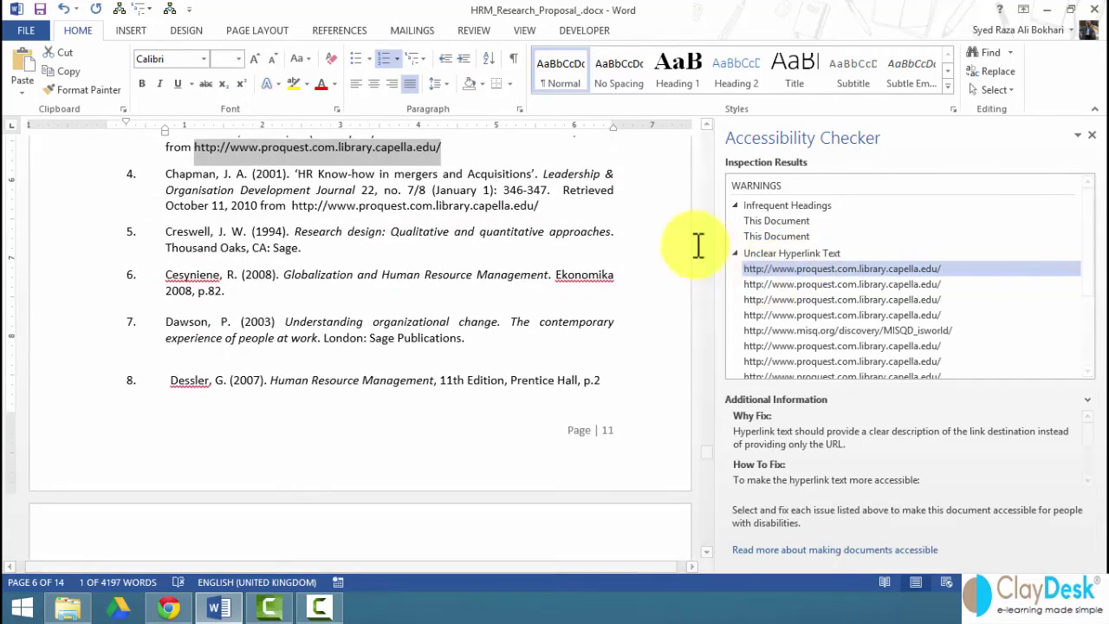
scroll(708, 120, up, 2)
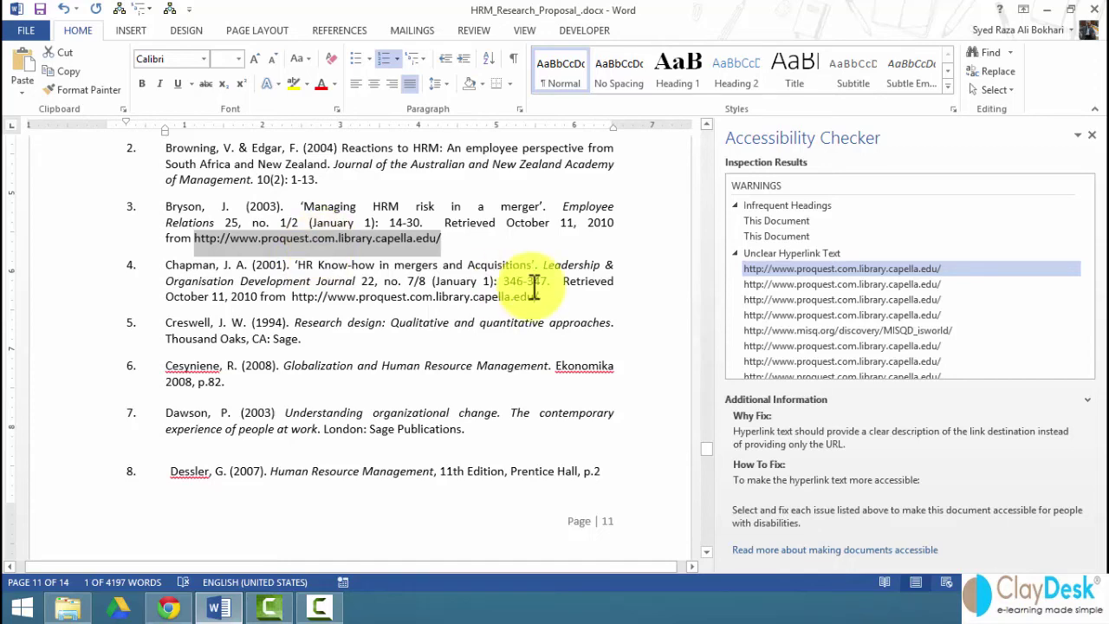
click(783, 278)
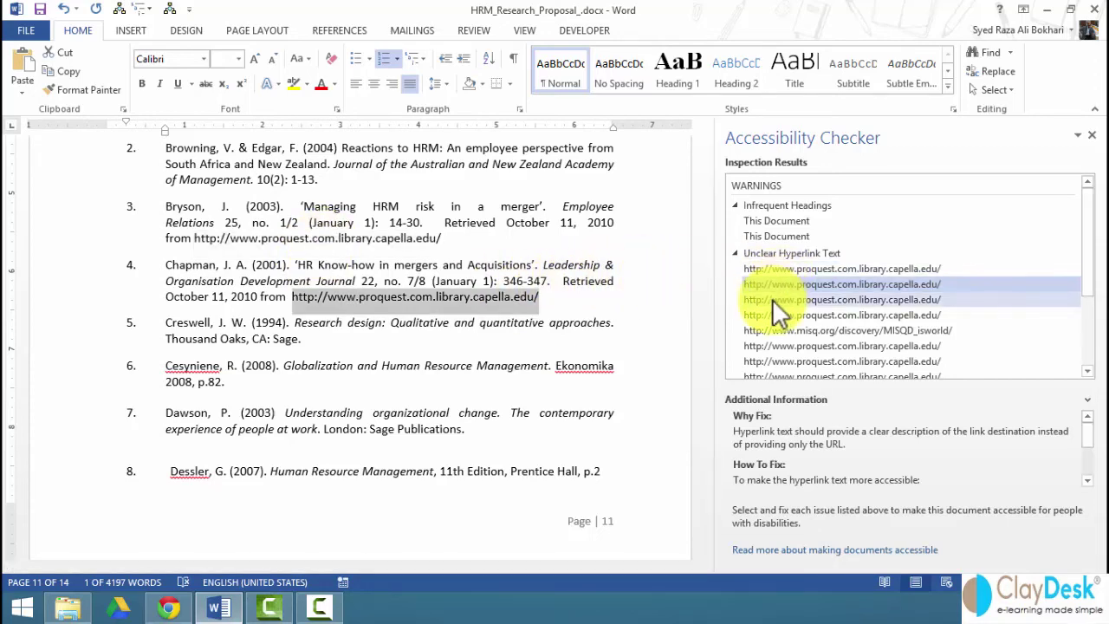
click(770, 300)
click(768, 313)
click(776, 332)
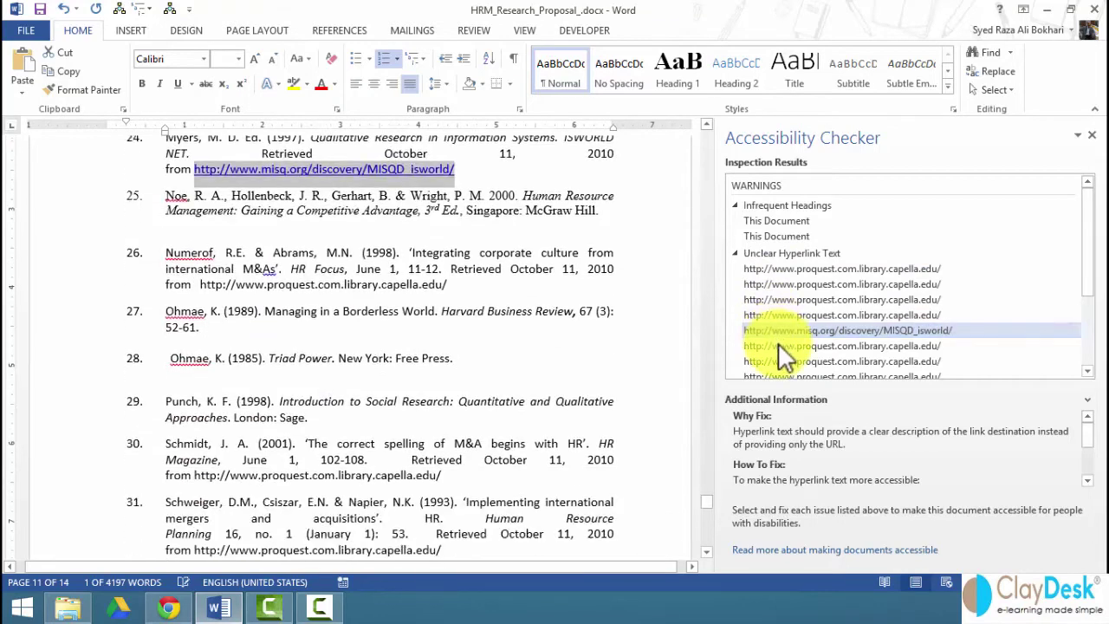
click(785, 361)
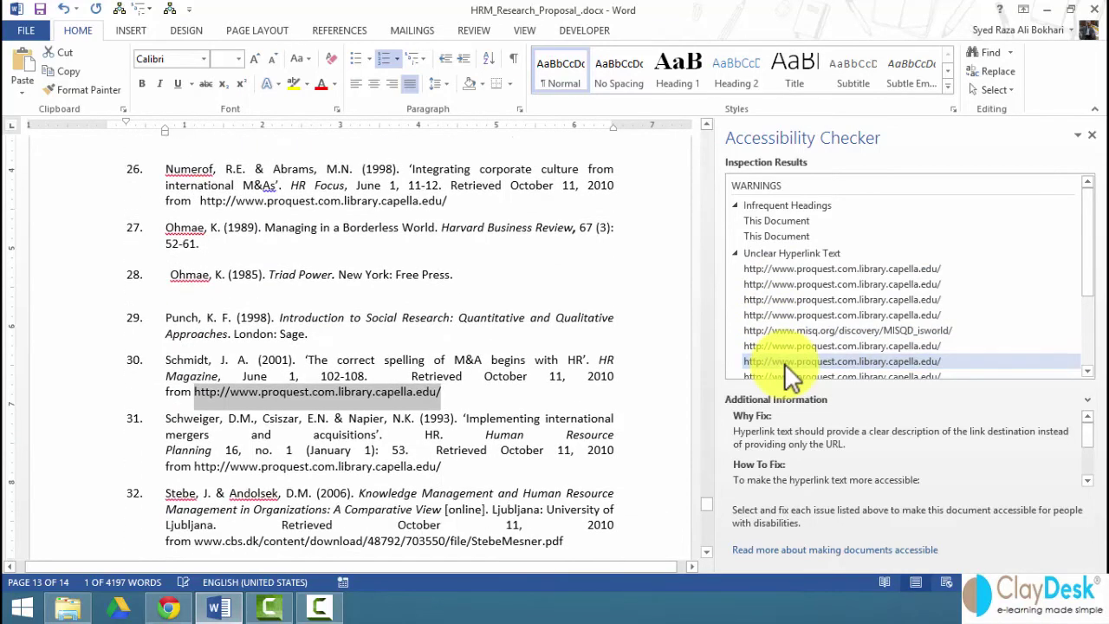
scroll(1097, 321, down, 3)
scroll(1096, 334, down, 1)
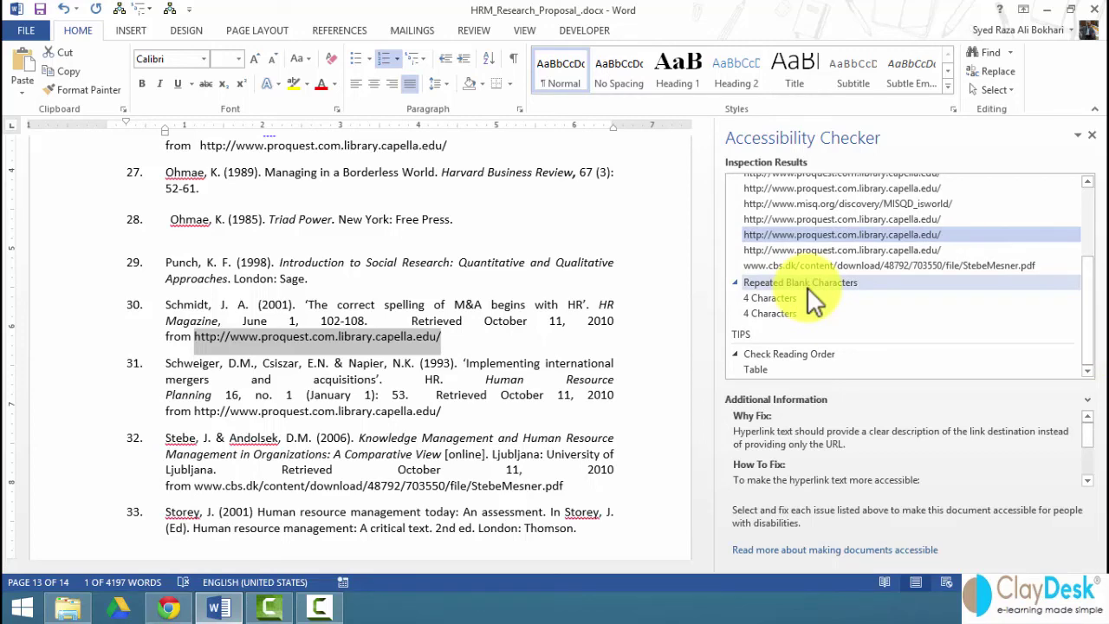
Go to the '4 Characters' repeated-blank warning in the Author Name block on page 14.
click(763, 300)
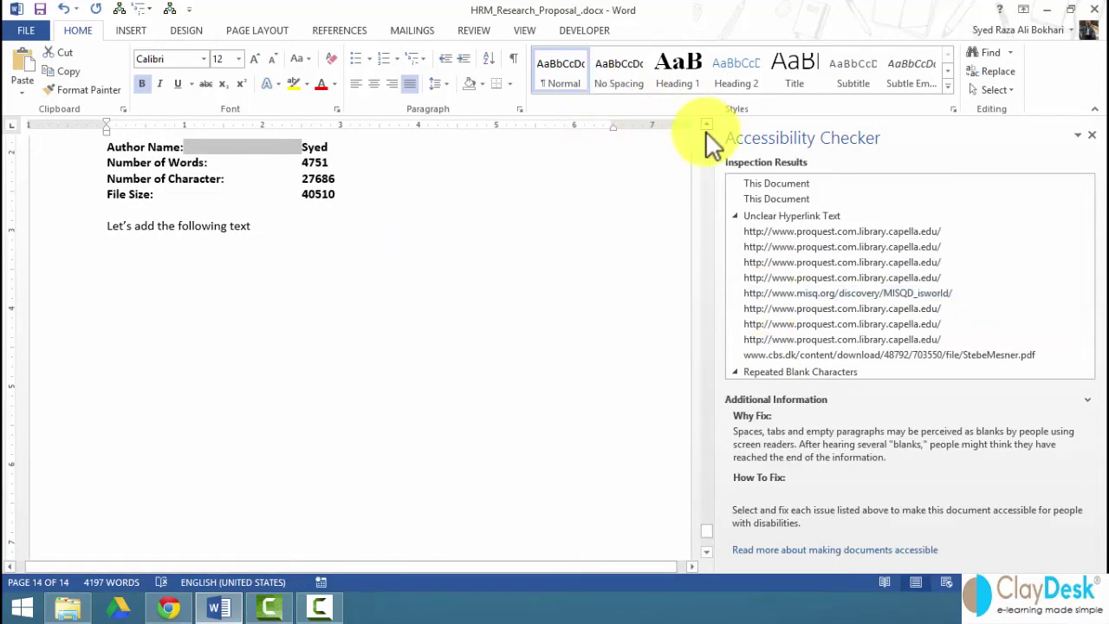
click(707, 127)
click(706, 125)
click(706, 124)
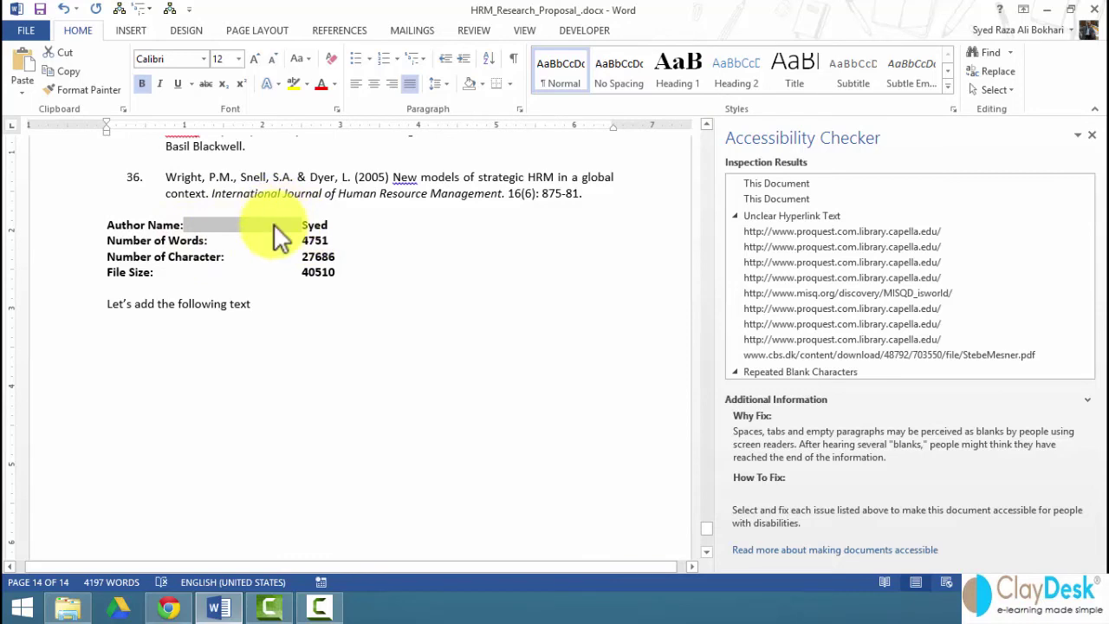
Delete the repeated blanks on the File Size line, then go to the reading-order flagged table.
scroll(1090, 317, down, 2)
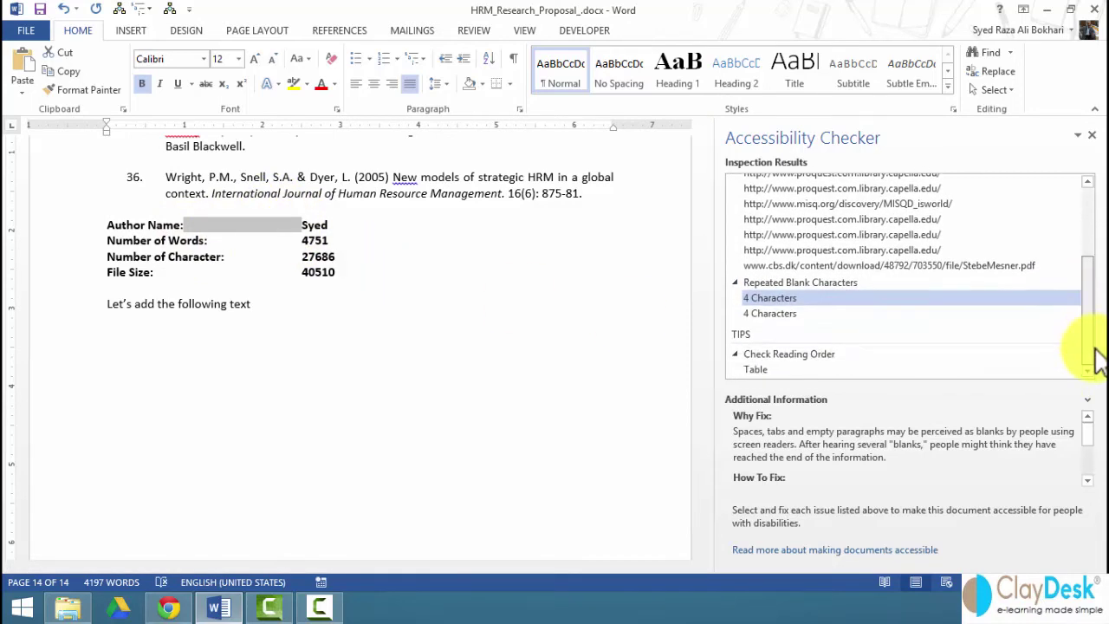
click(763, 323)
key(Delete)
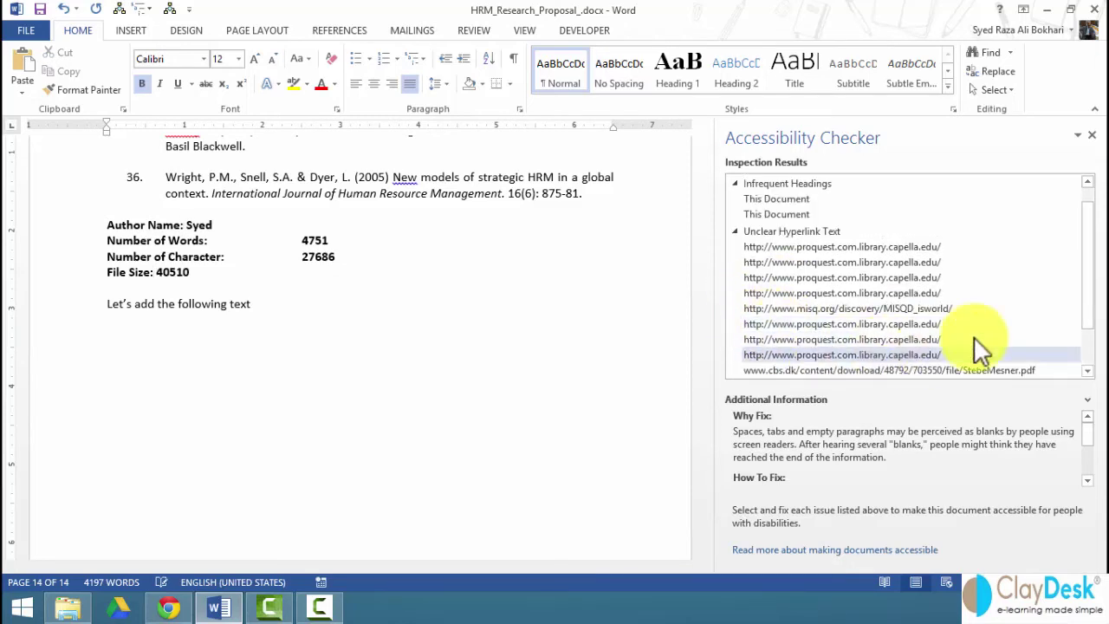
scroll(1099, 327, down, 2)
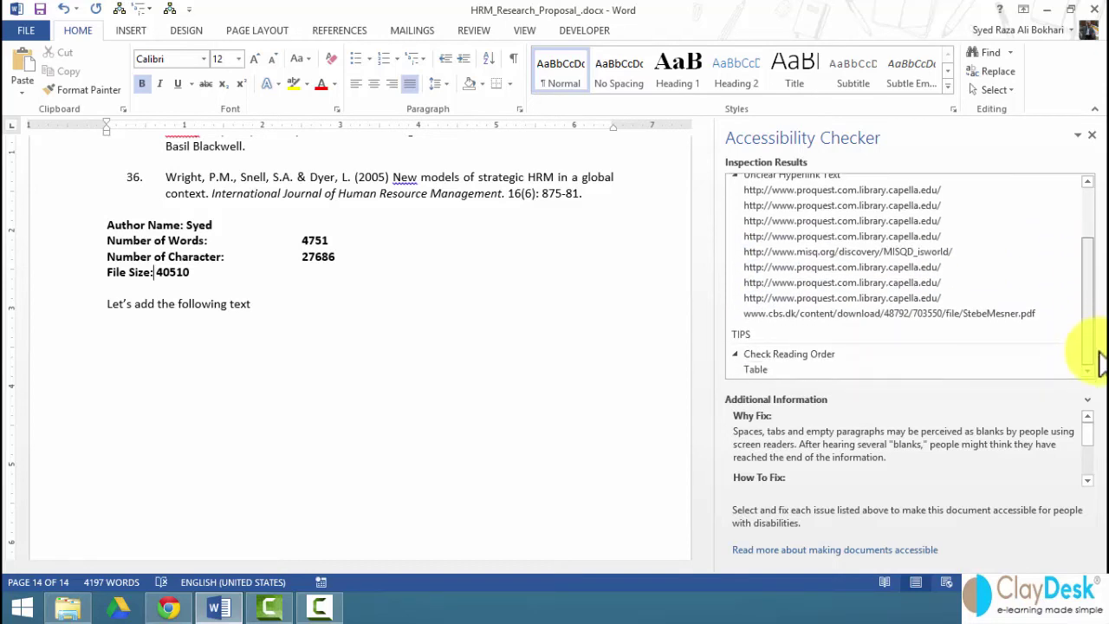
click(767, 368)
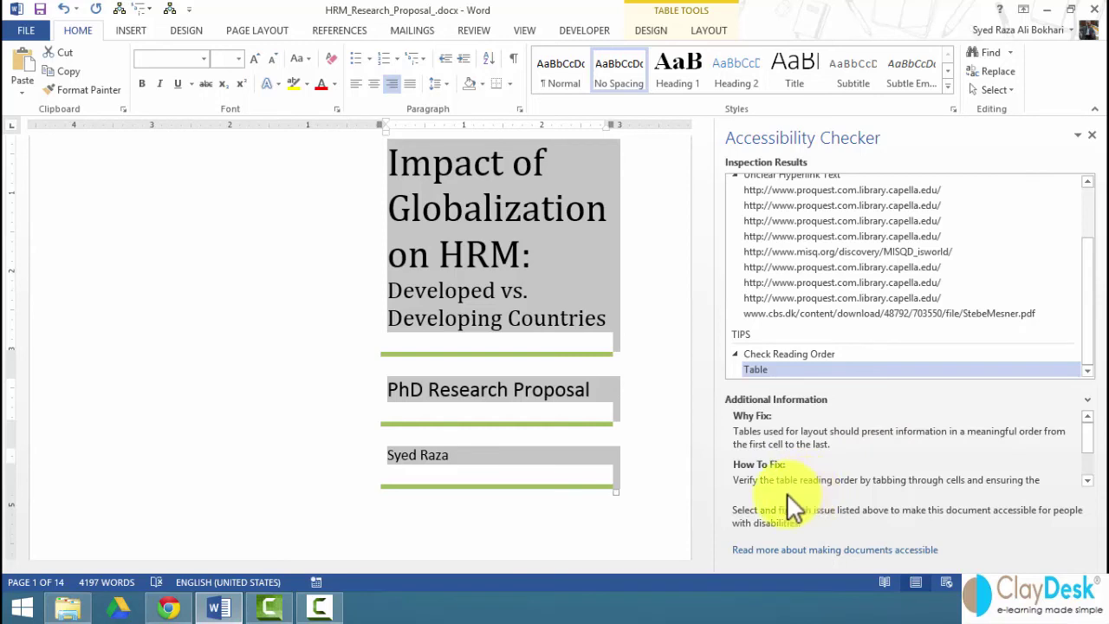
click(493, 209)
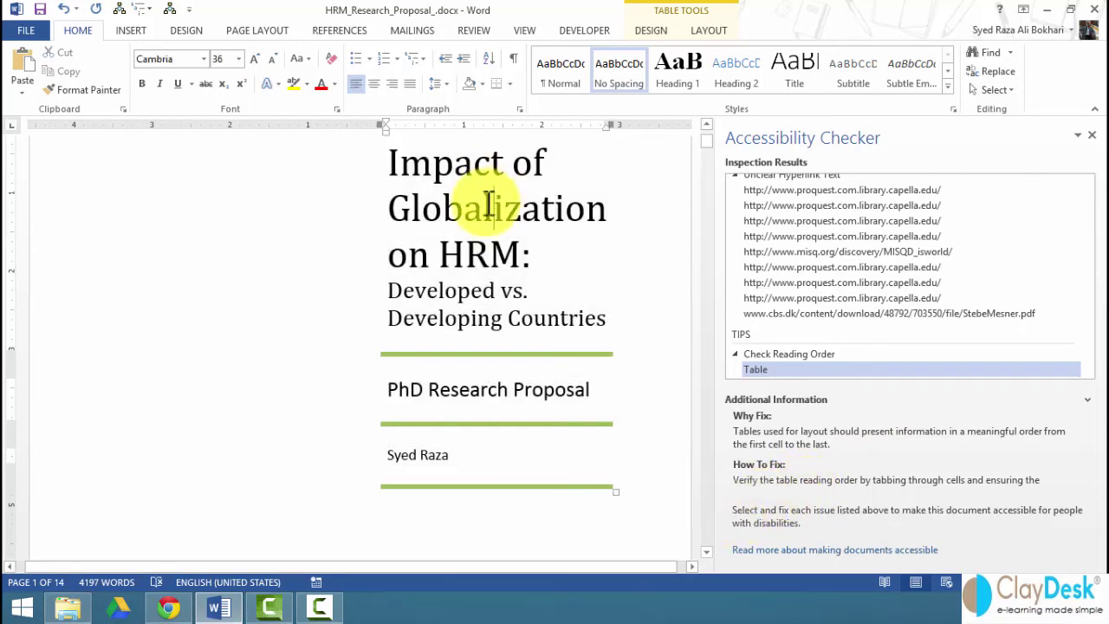
key(Tab)
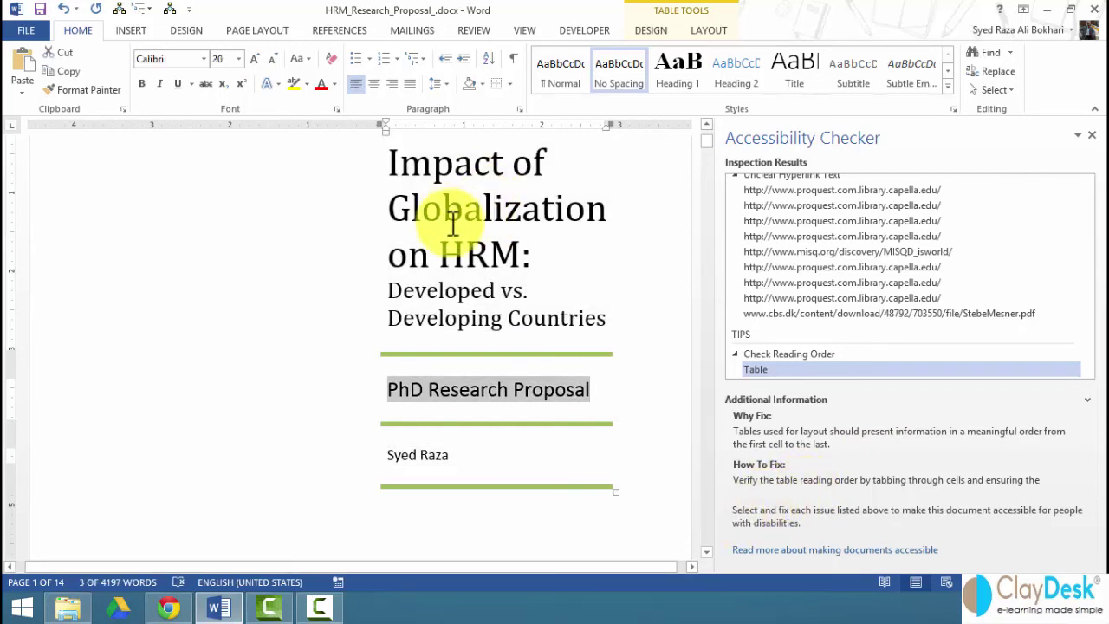
key(Tab)
drag(707, 141, 716, 141)
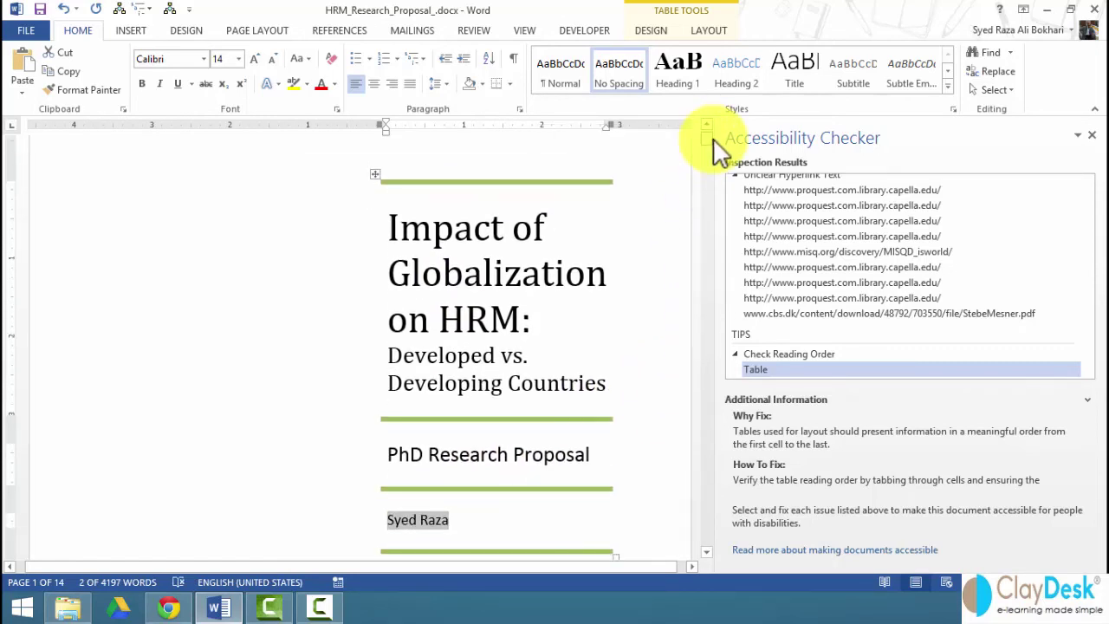
click(377, 174)
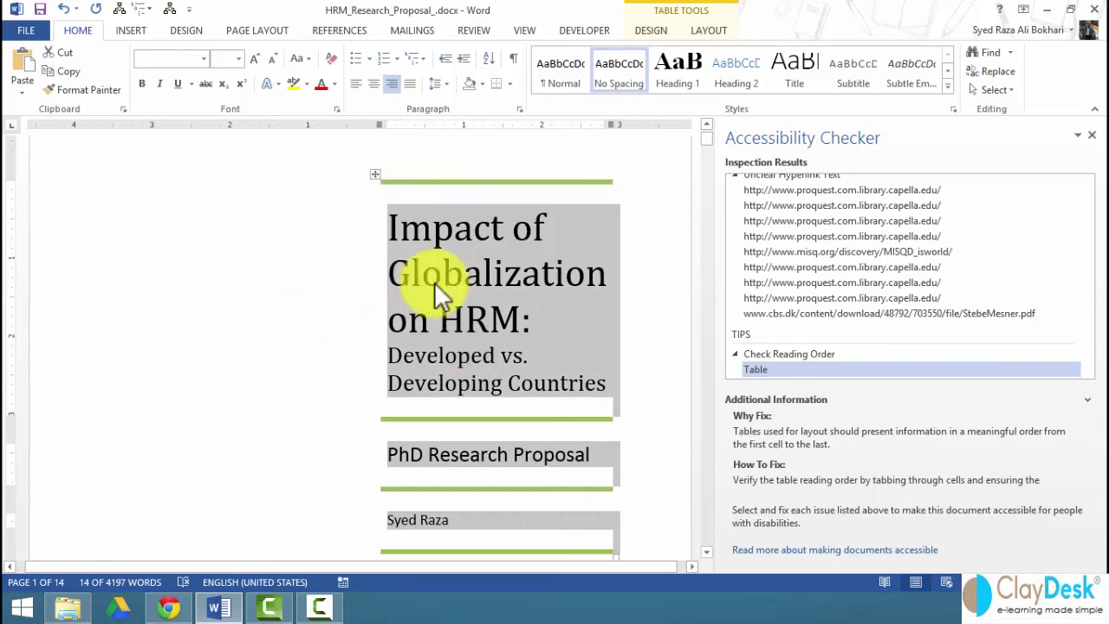
click(375, 173)
Set the title-page table's alt-text title to 'Title' in Table Properties.
right_click(375, 176)
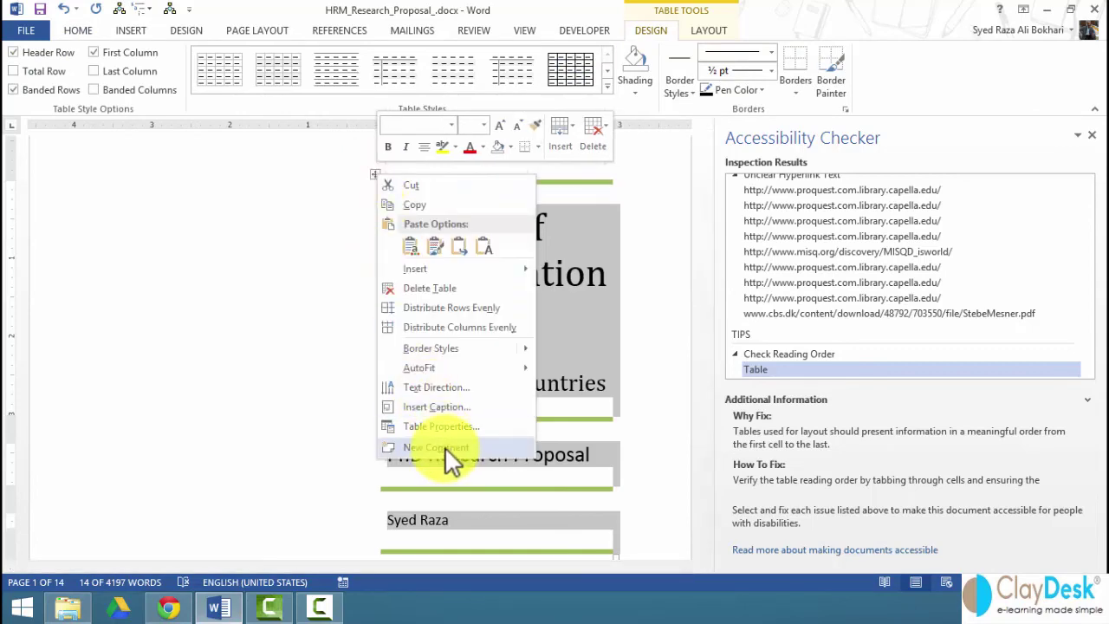
click(490, 428)
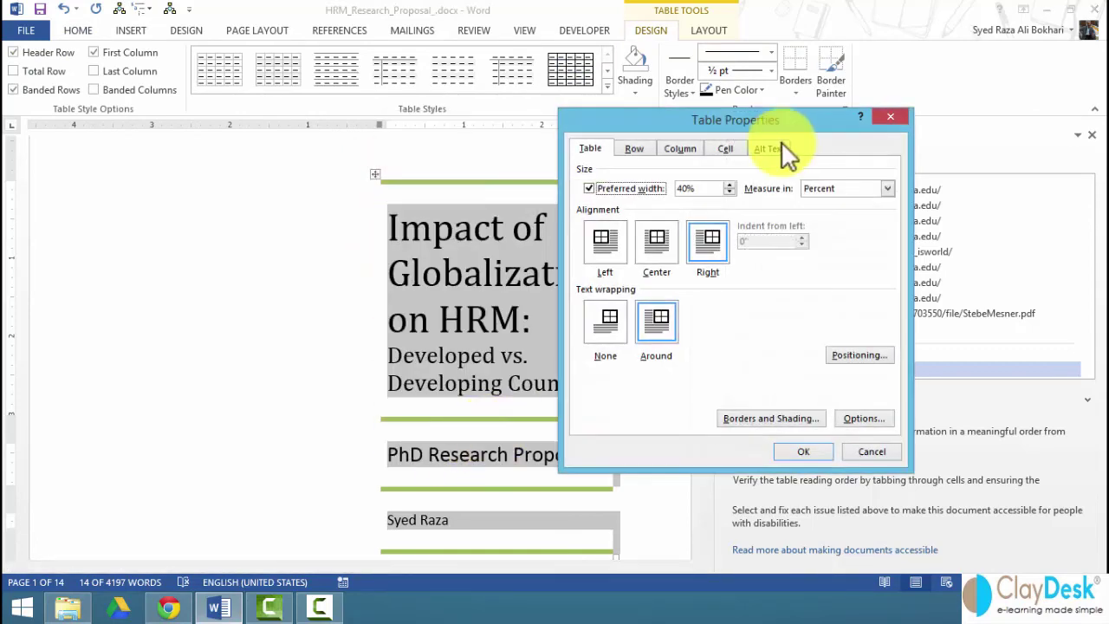
click(776, 147)
click(727, 190)
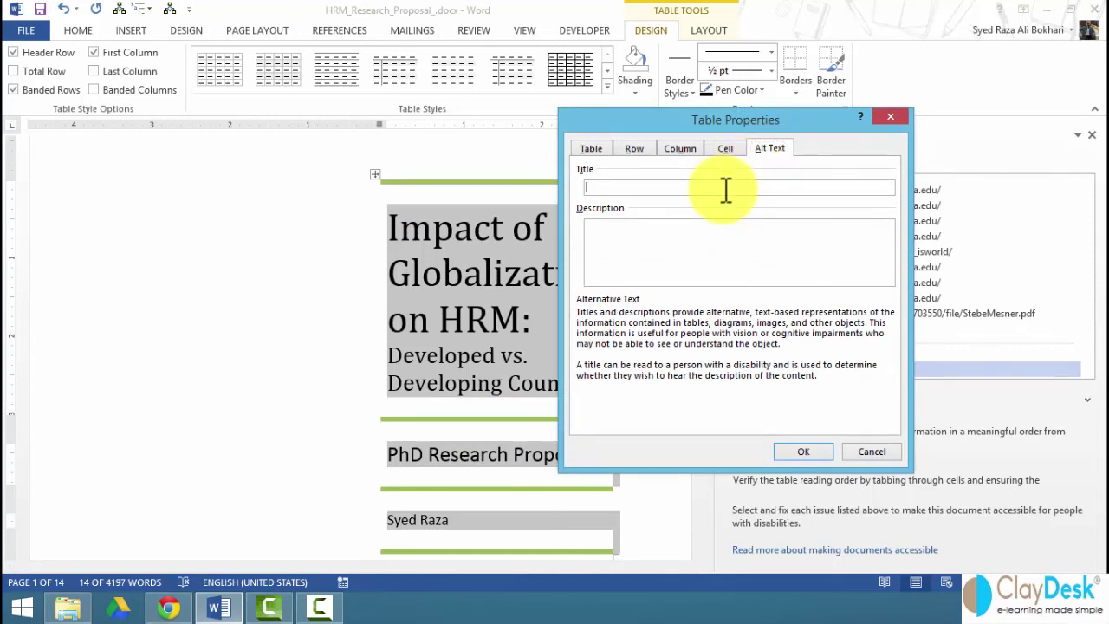
text(Title)
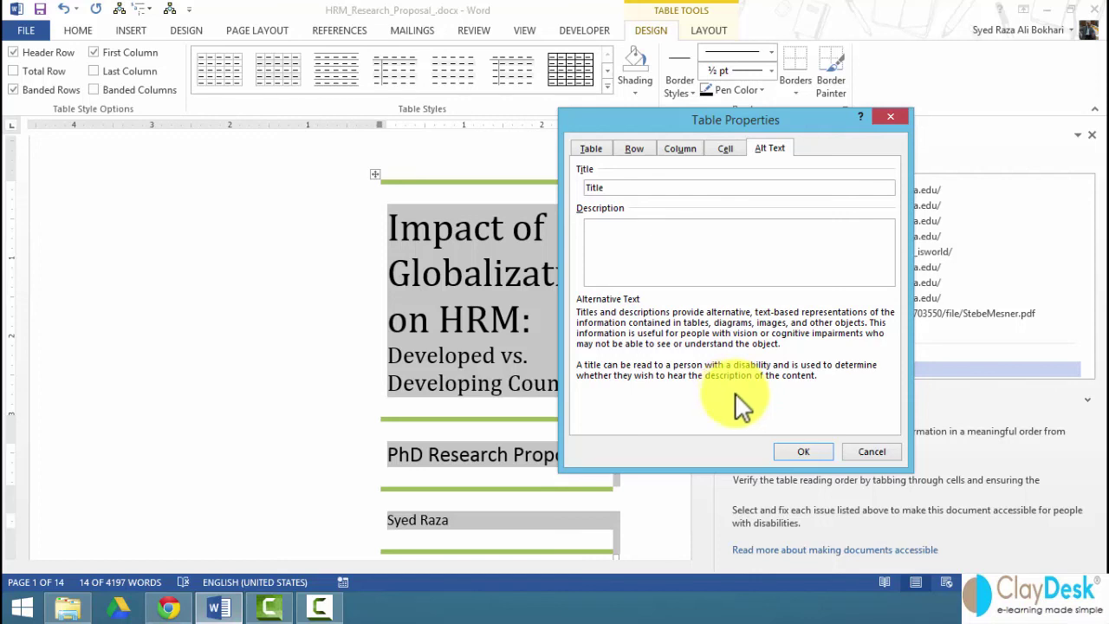
click(808, 450)
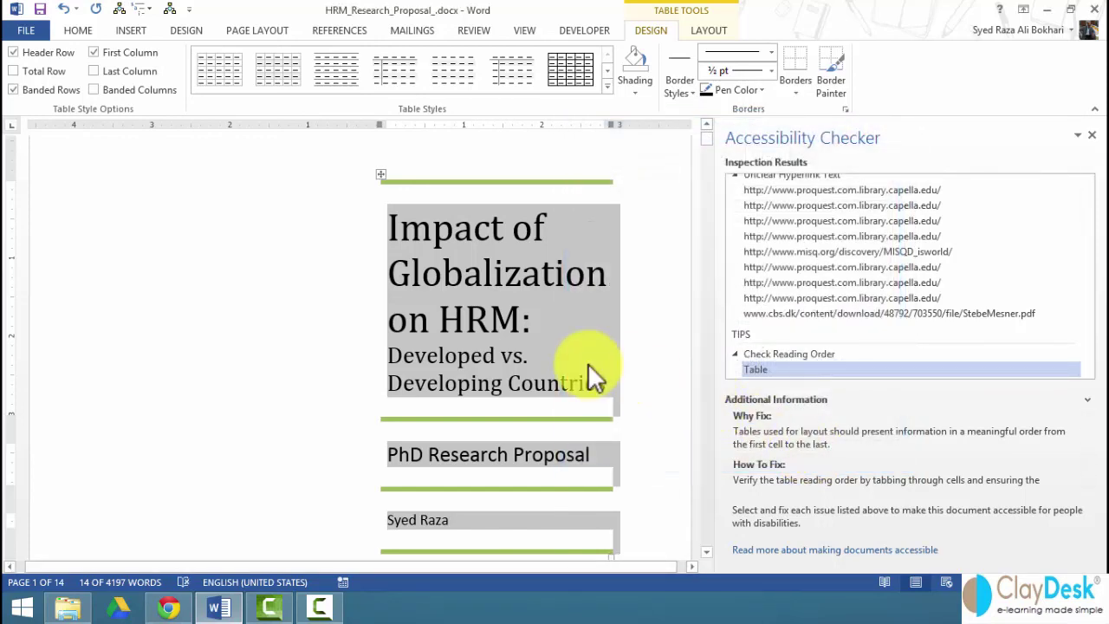
Close the Accessibility Checker, select the title table, and scroll toward page 2.
click(1088, 137)
click(539, 353)
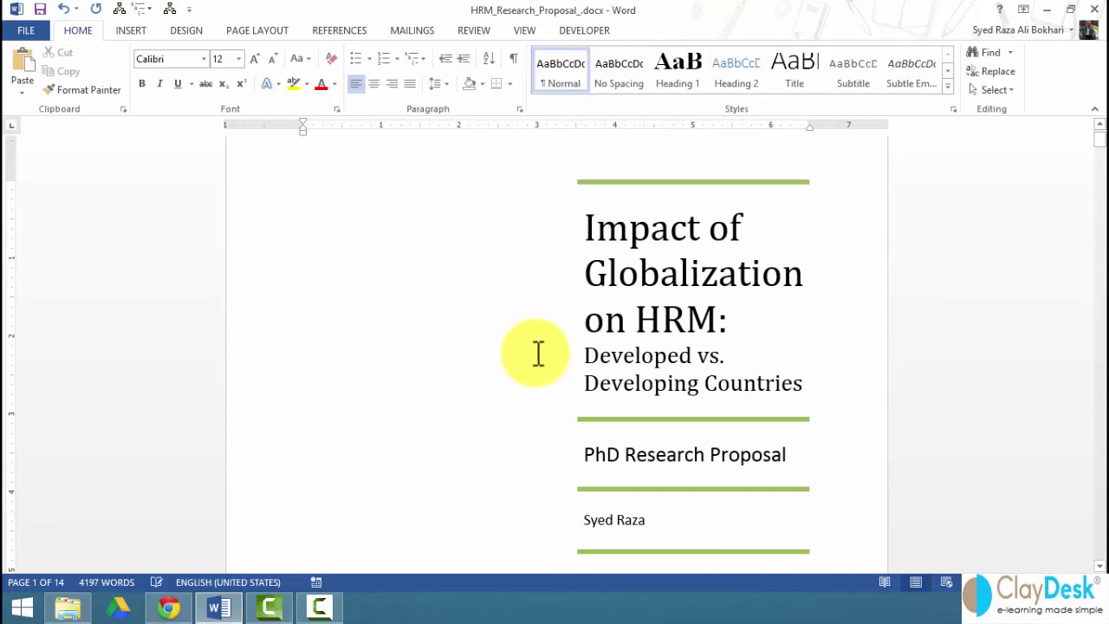
scroll(552, 354, down, 2)
scroll(568, 286, up, 2)
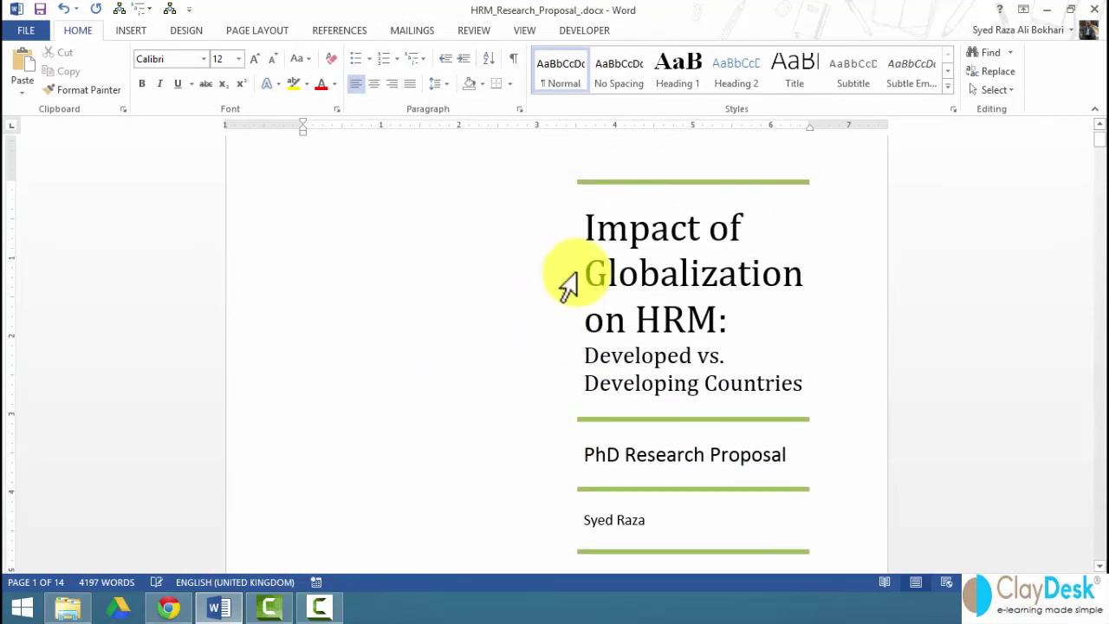
scroll(568, 286, up, 1)
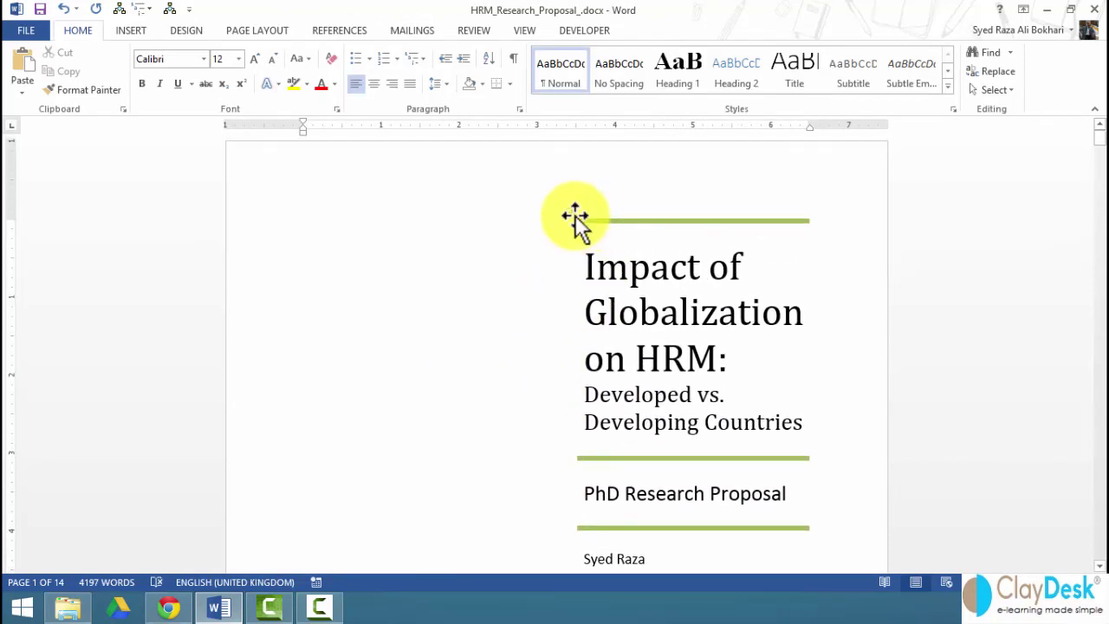
click(575, 216)
scroll(386, 425, down, 10)
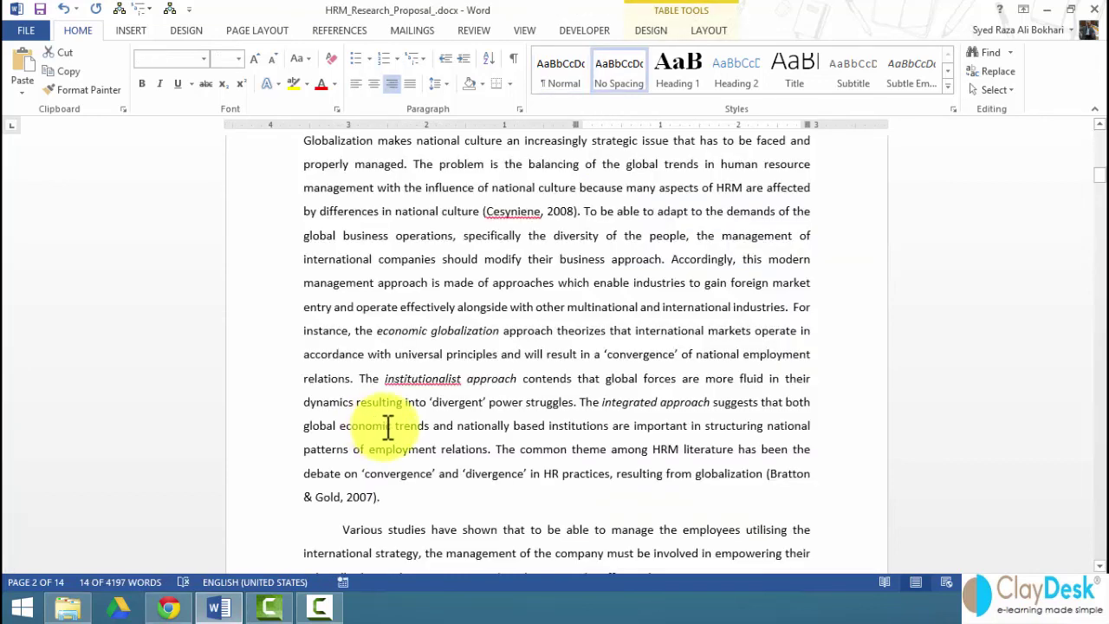